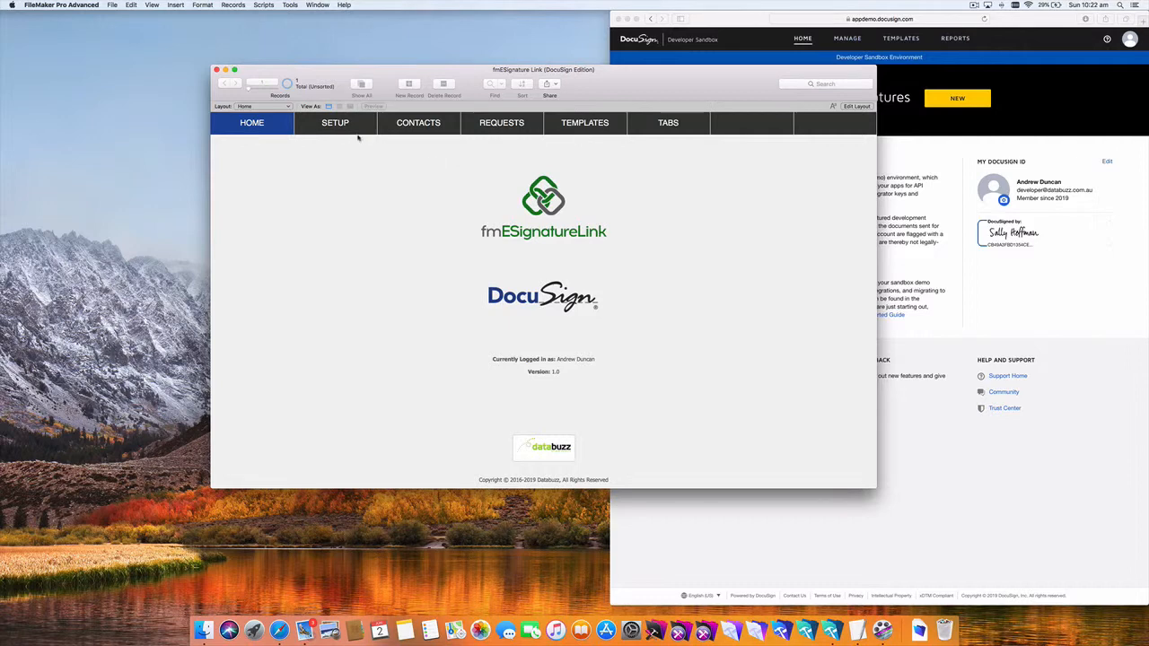
# Show the fmESignature Link setup preferences, and in Safari open the account user's profile in DocuSign Admin
pyautogui.click(358, 134)
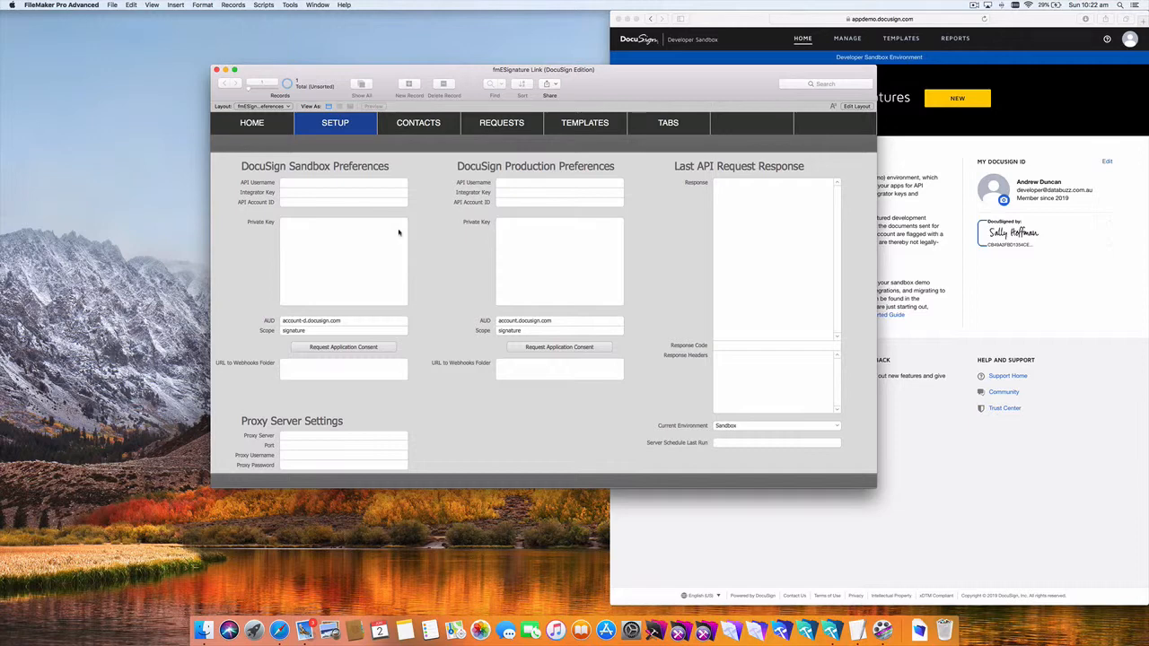
pyautogui.click(1026, 21)
pyautogui.moveTo(1026, 20); pyautogui.dragTo(993, 20)
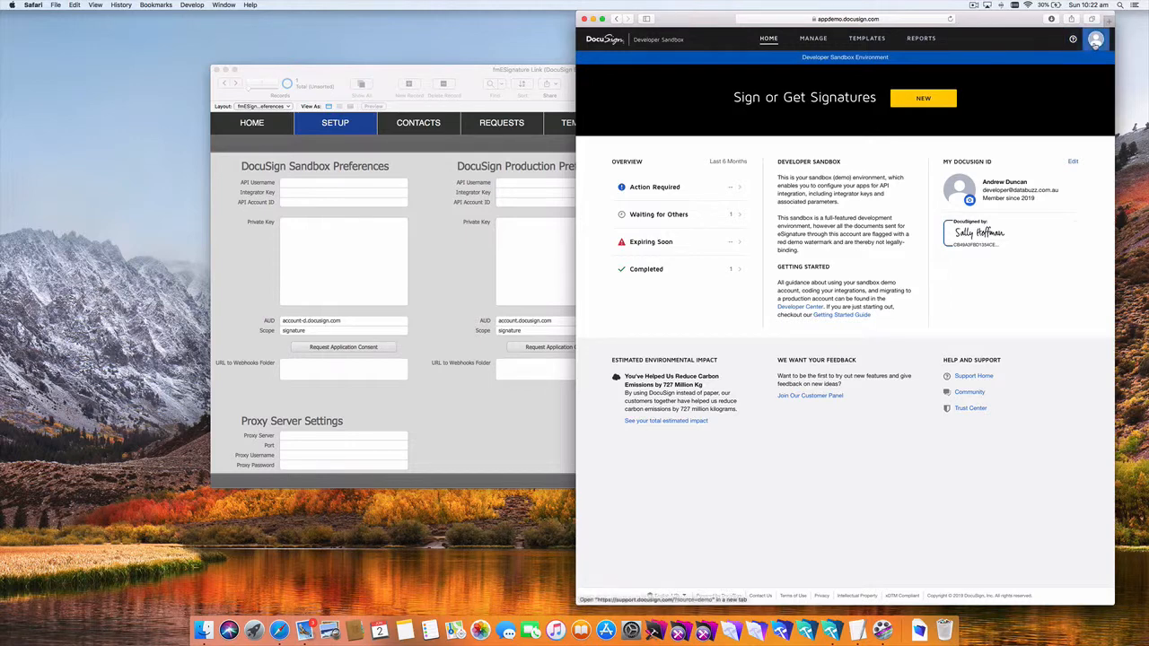
pyautogui.click(1096, 40)
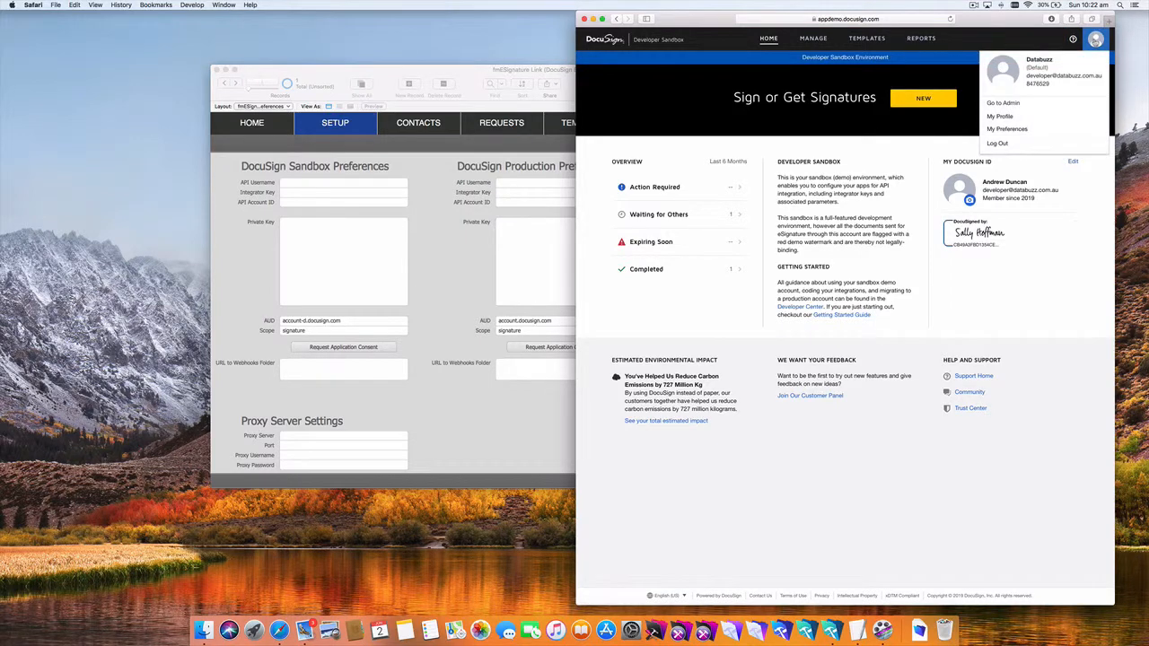
pyautogui.click(1023, 107)
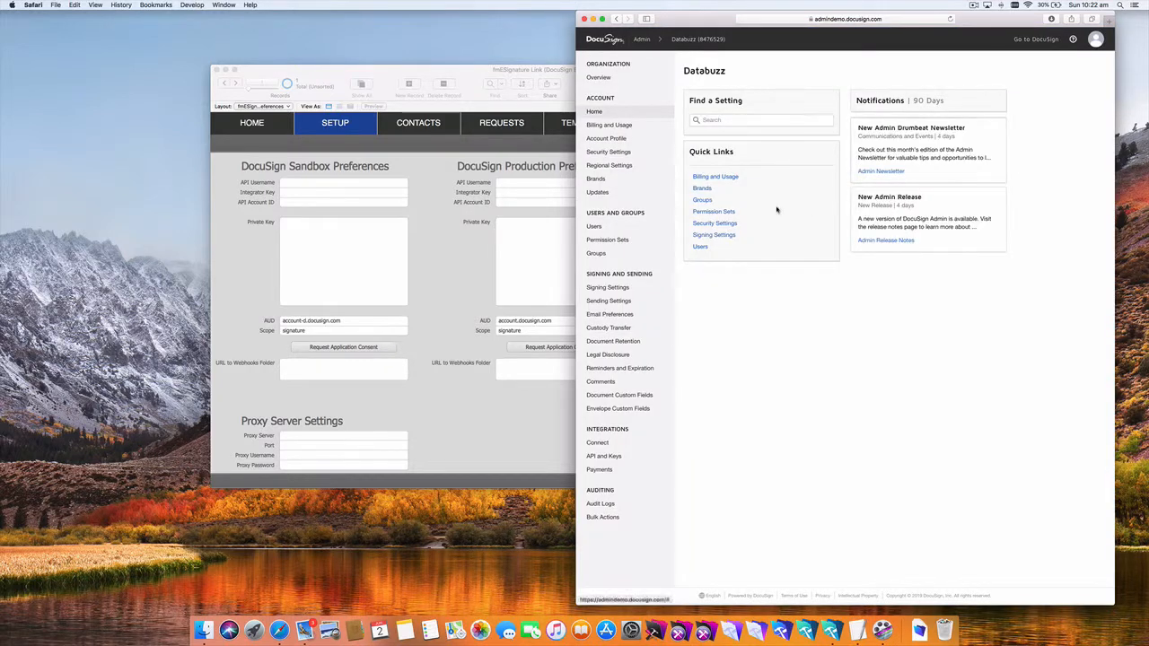
pyautogui.click(594, 227)
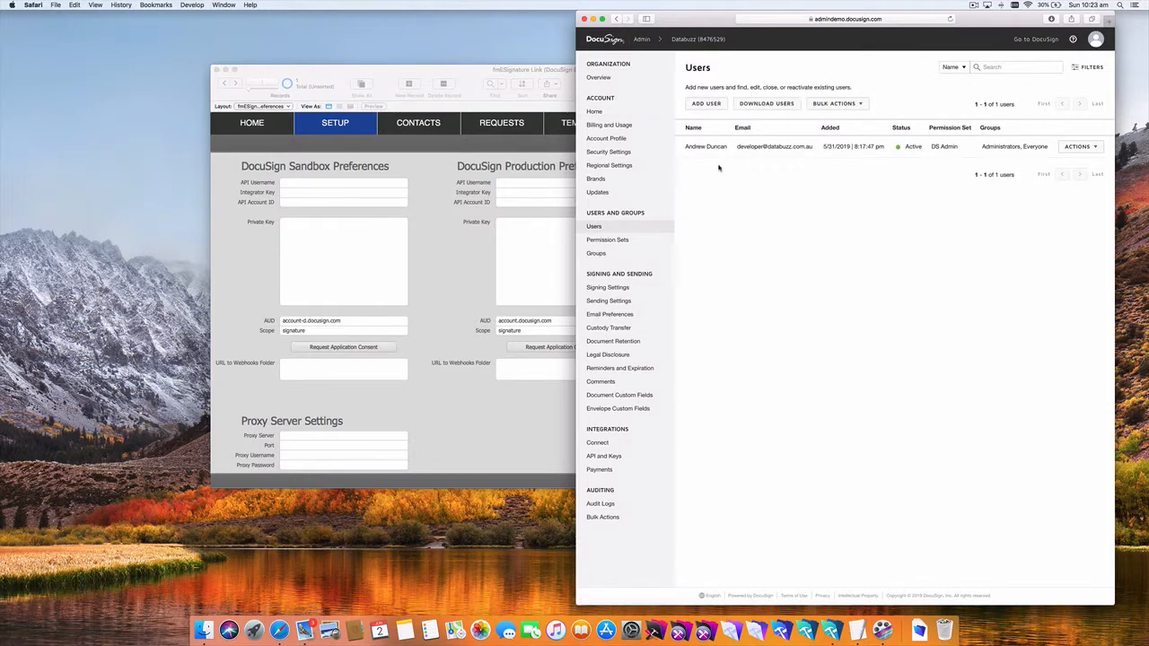
pyautogui.click(710, 149)
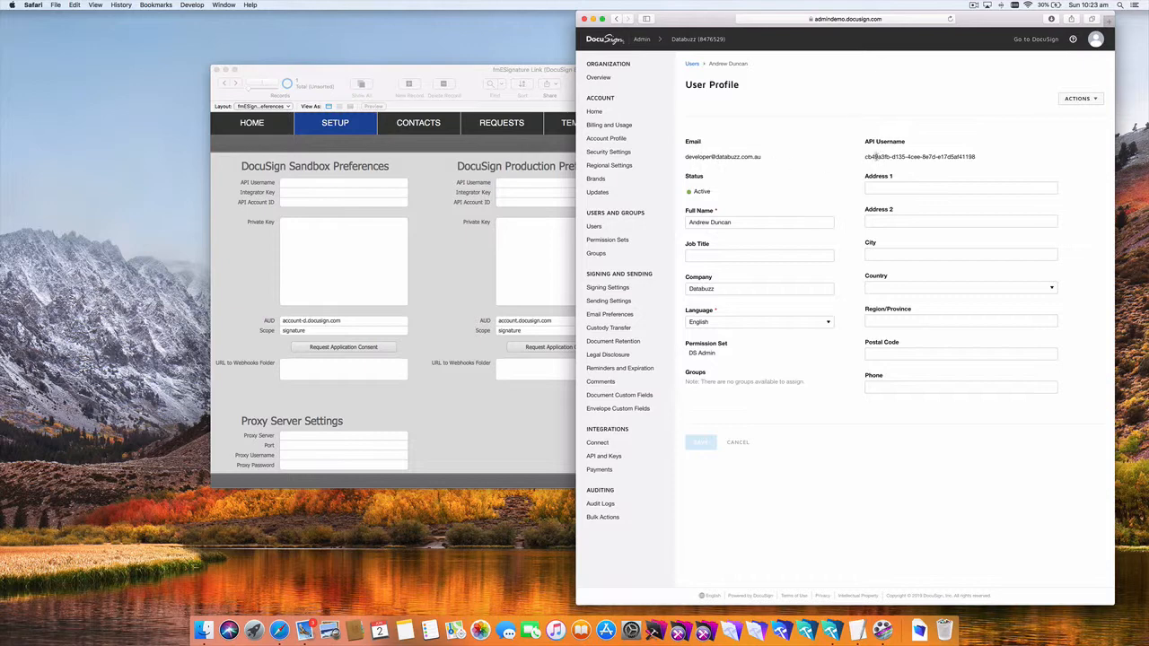
# Copy the API Username from the DocuSign user profile into the sandbox API Username preference in FileMaker
pyautogui.moveTo(865, 156); pyautogui.dragTo(977, 156)
pyautogui.press('super+c')
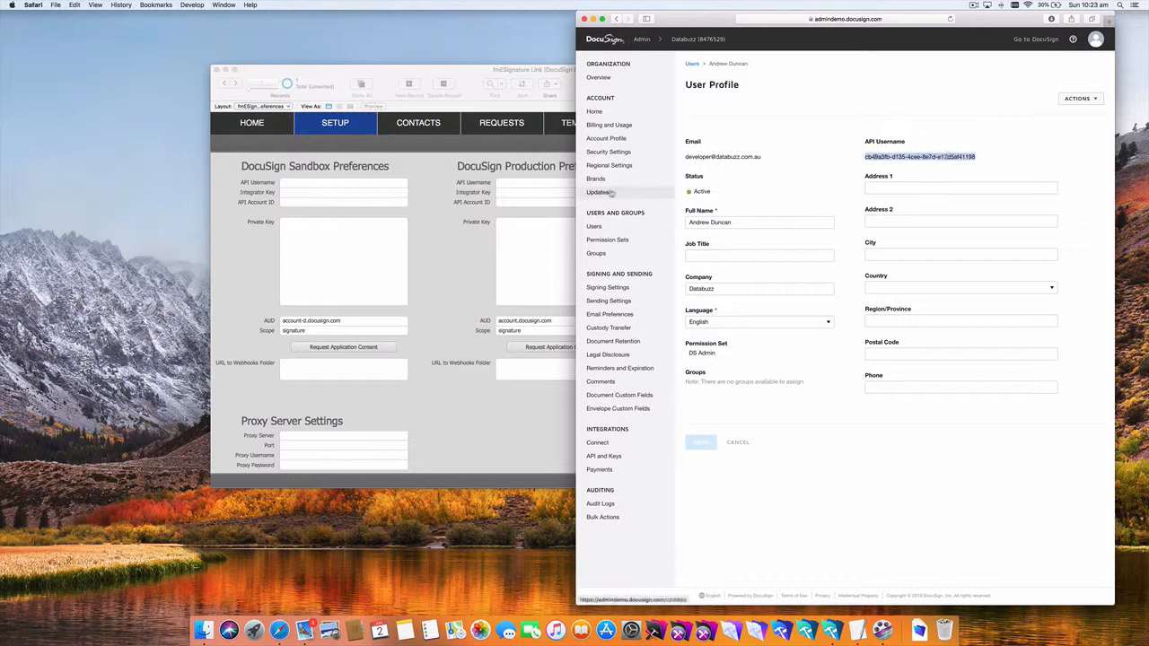
pyautogui.click(424, 187)
pyautogui.click(369, 182)
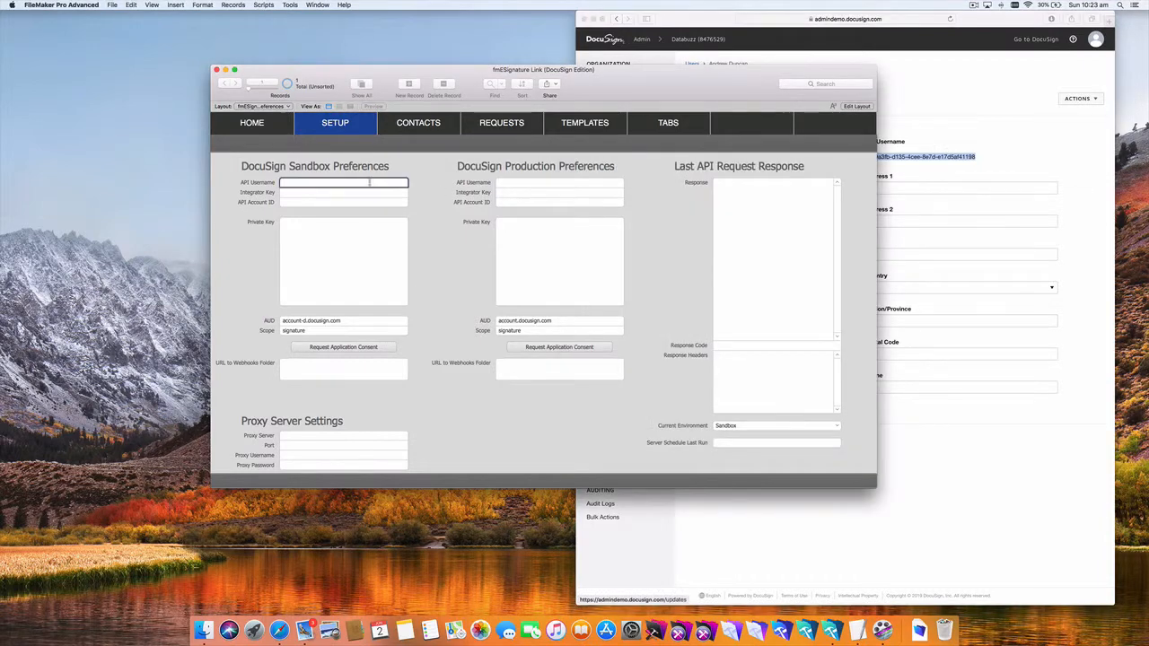
pyautogui.press('super+v')
pyautogui.click(424, 179)
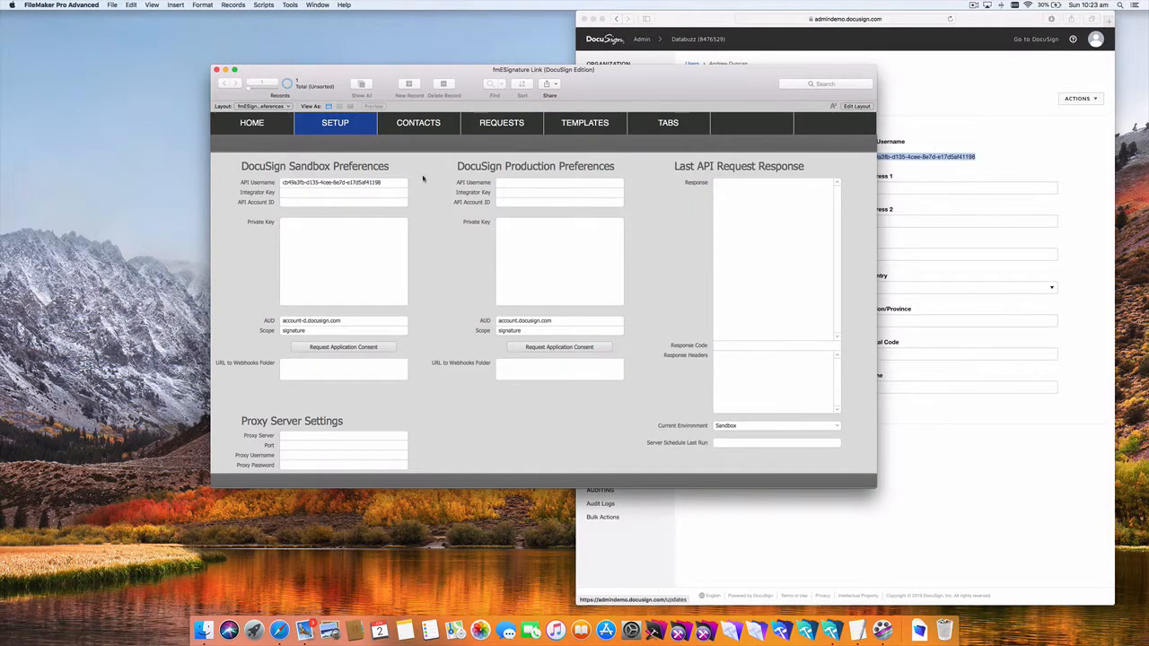
# Copy the API Account ID from DocuSign's API and Keys page into the sandbox API Account ID preference in FileMaker
pyautogui.click(888, 98)
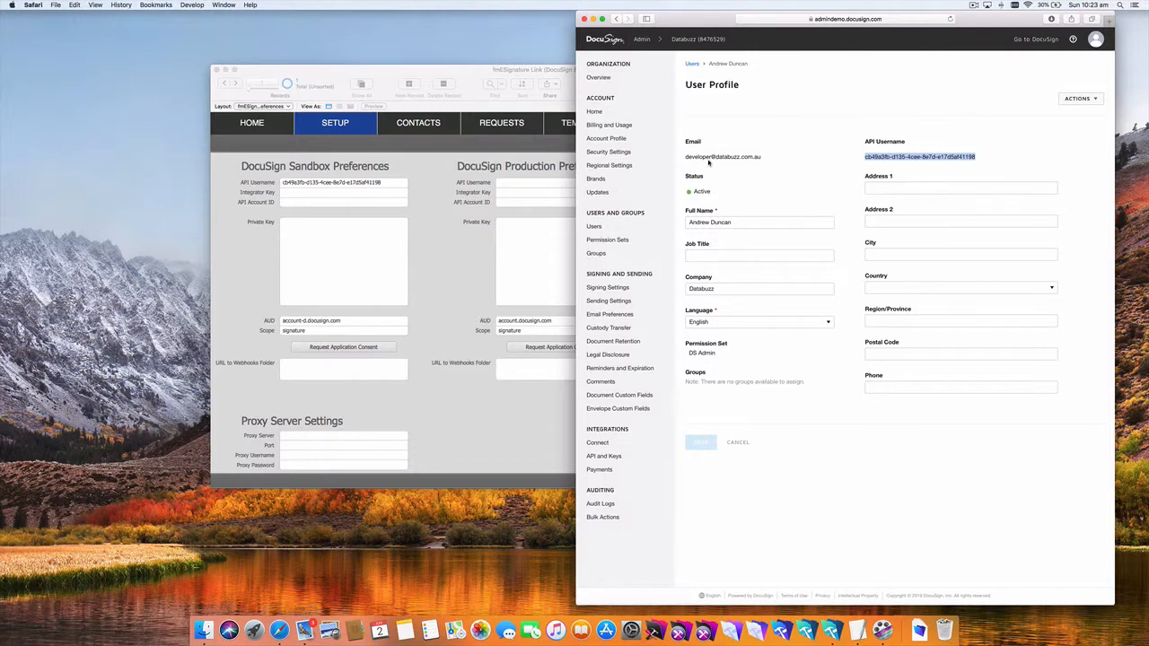
pyautogui.click(614, 457)
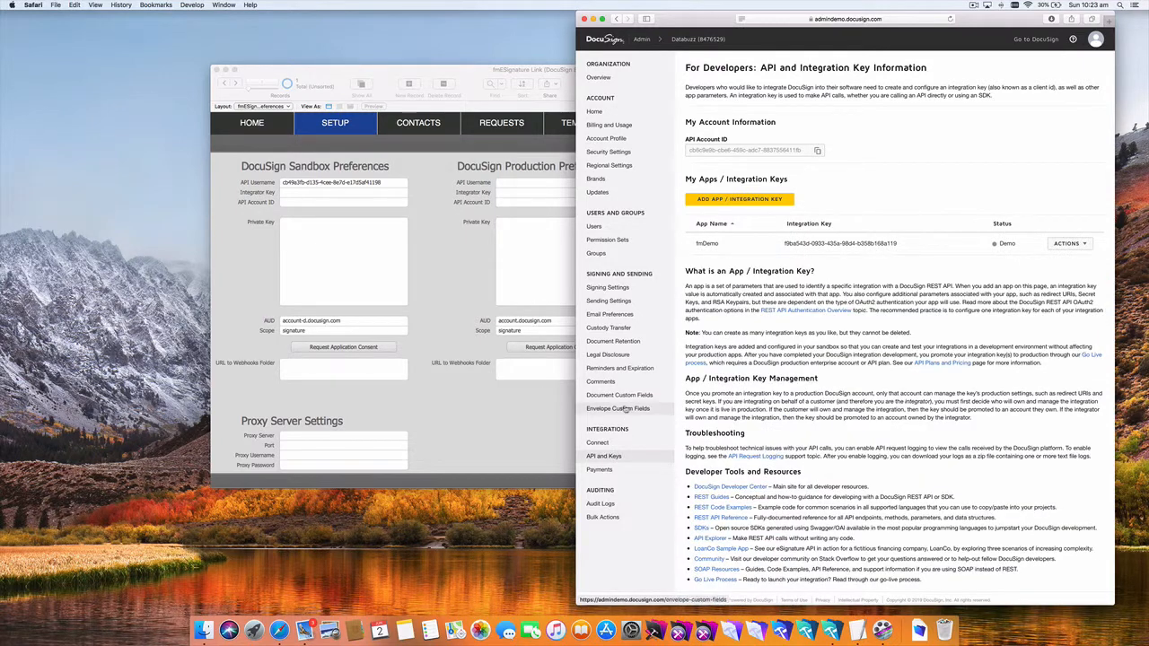
pyautogui.click(817, 151)
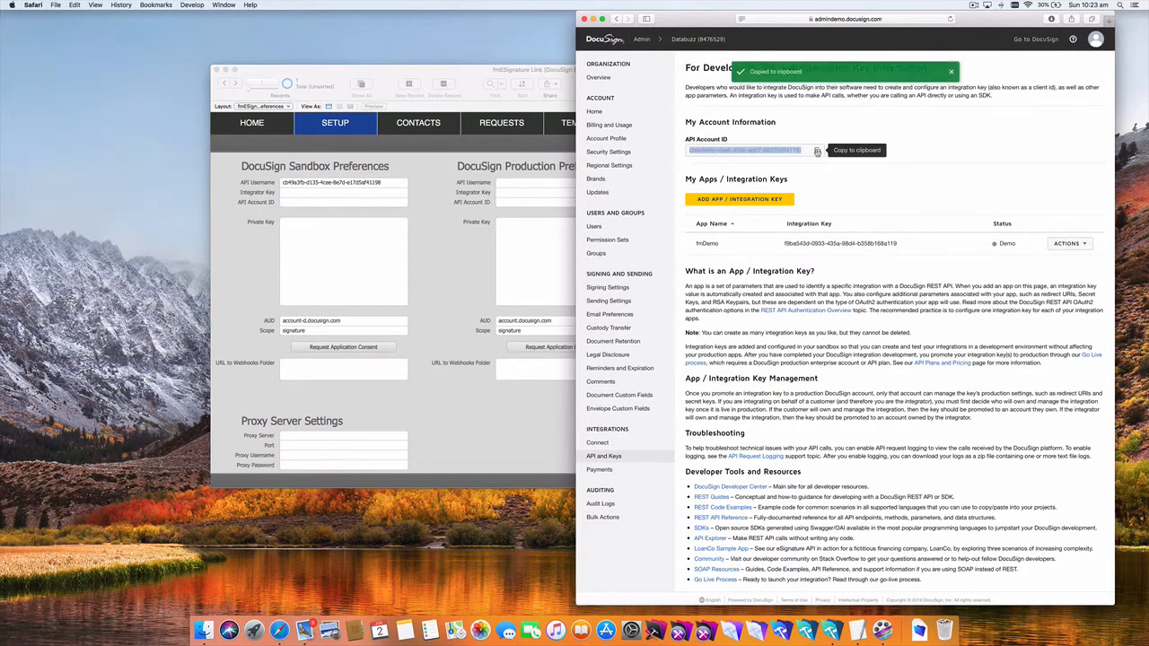
pyautogui.click(325, 204)
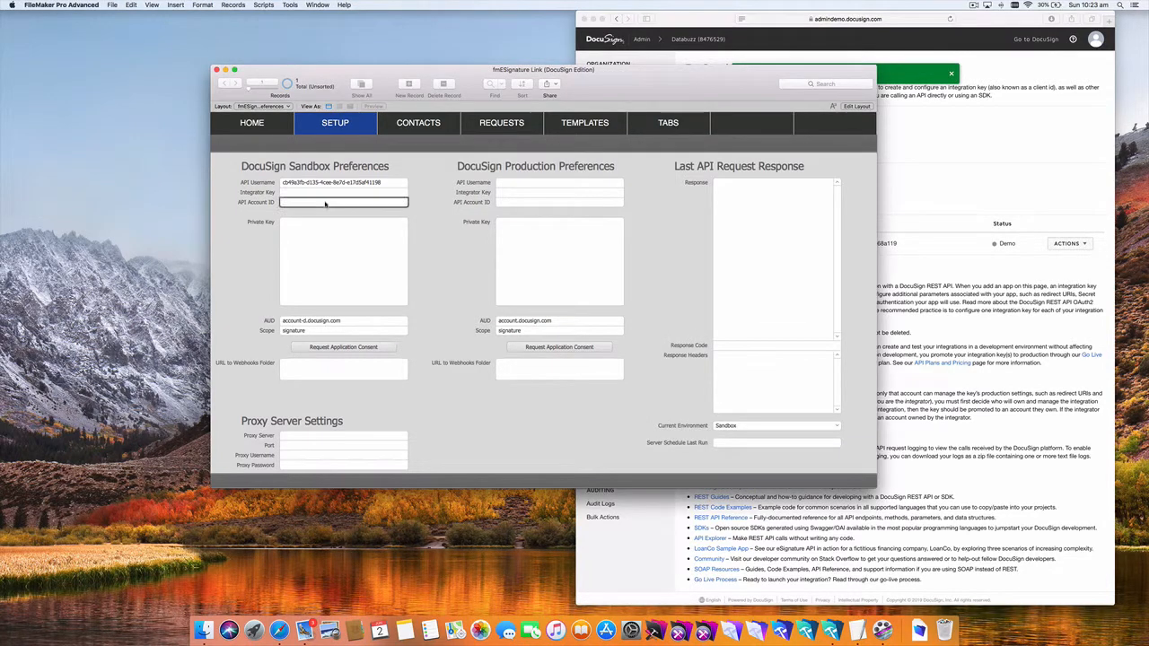
pyautogui.press('super+v')
pyautogui.click(429, 202)
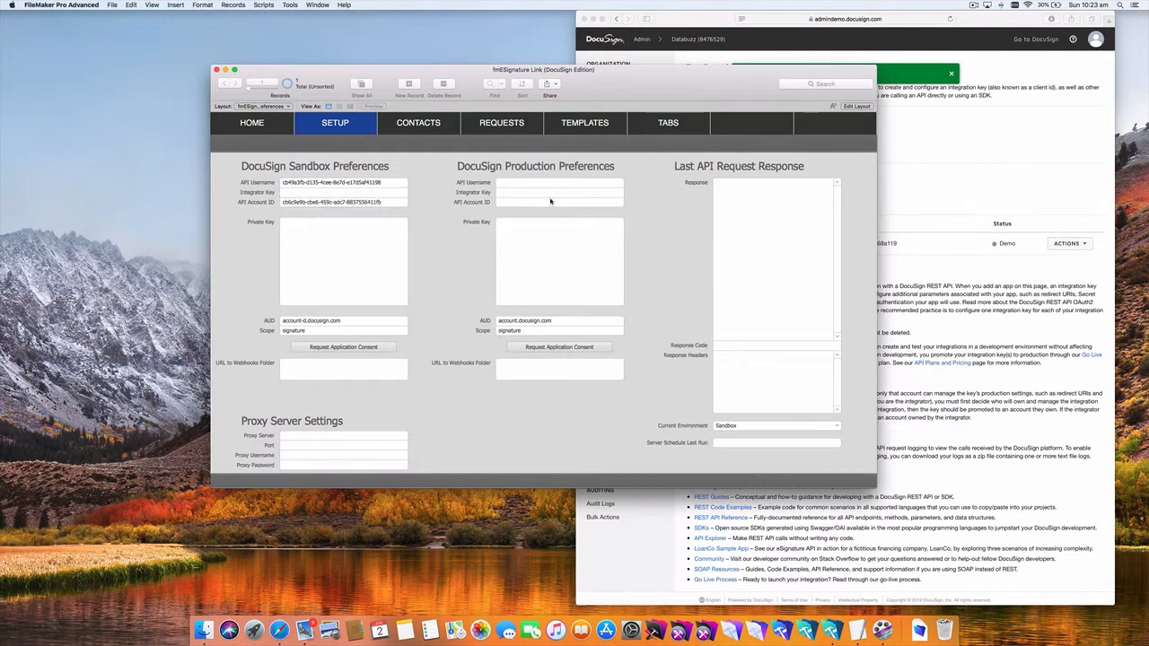
# Back in DocuSign Admin, add a new app integration key with the app name FileMaker Demo
pyautogui.click(898, 180)
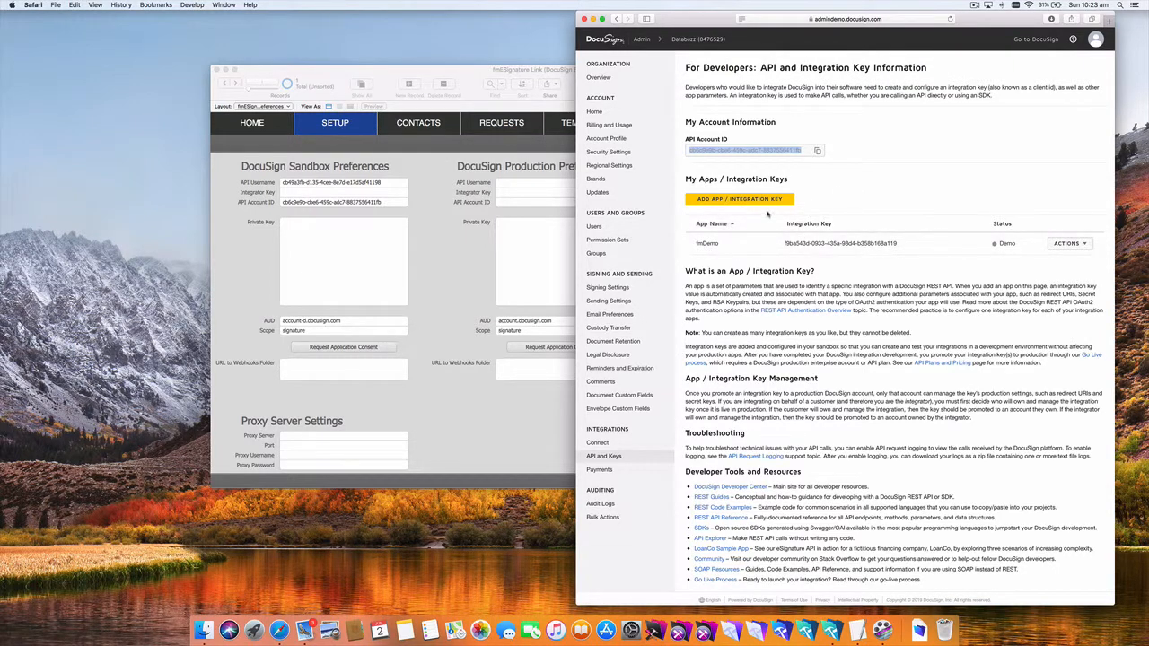
pyautogui.click(735, 200)
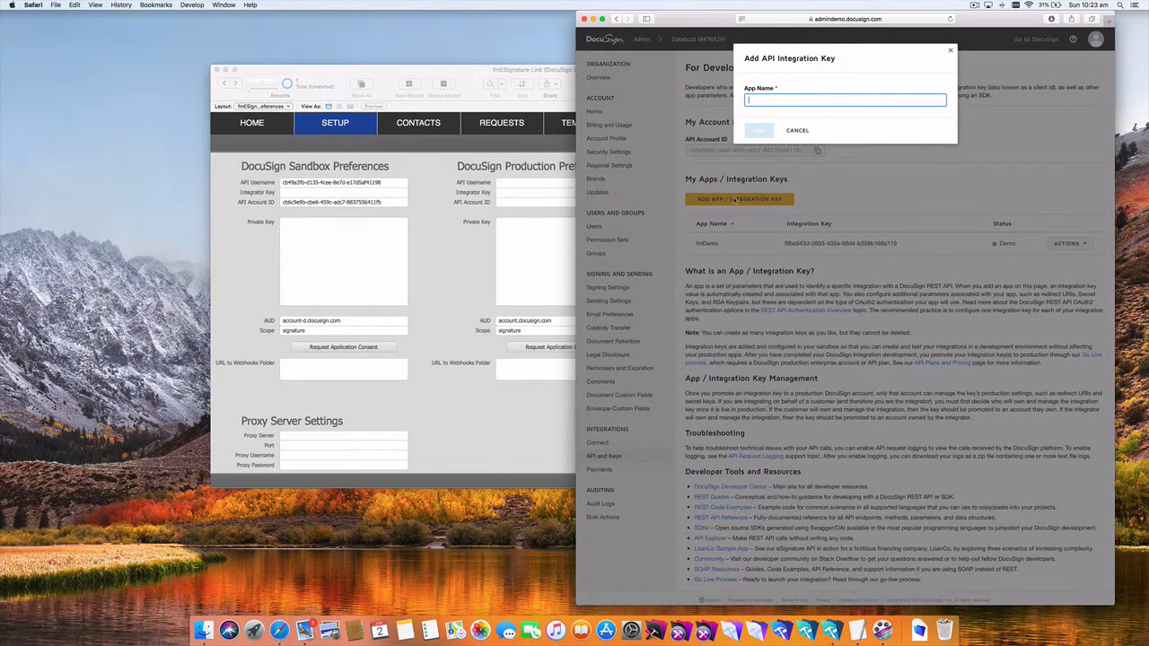
pyautogui.write('FileMaker Demo')
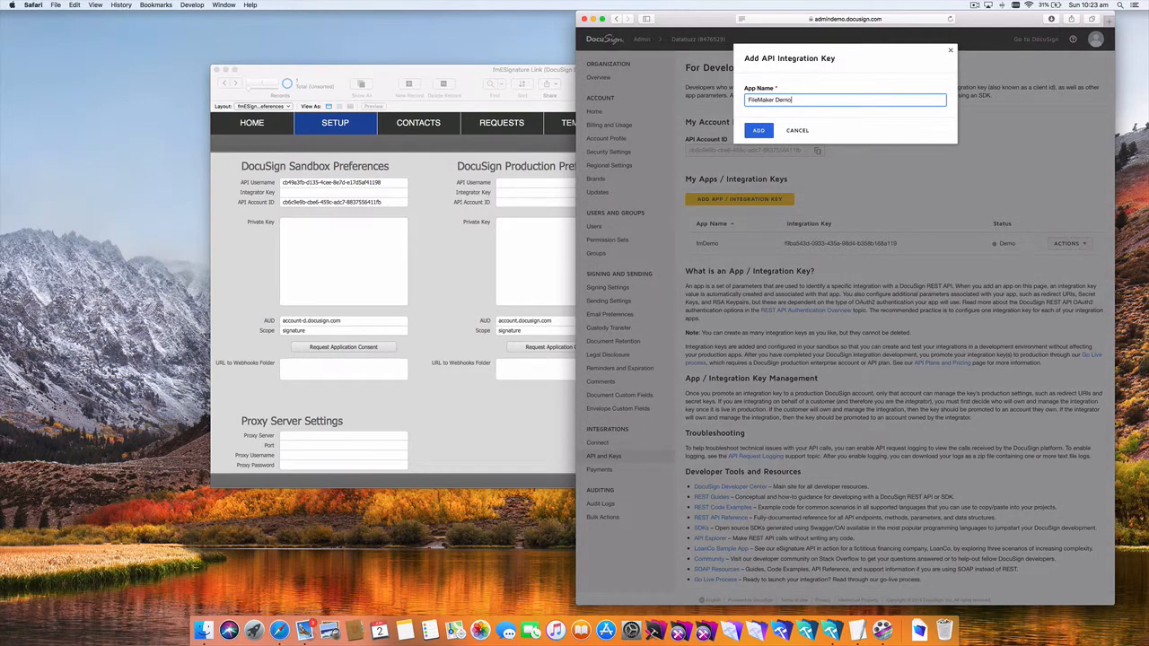
pyautogui.click(760, 133)
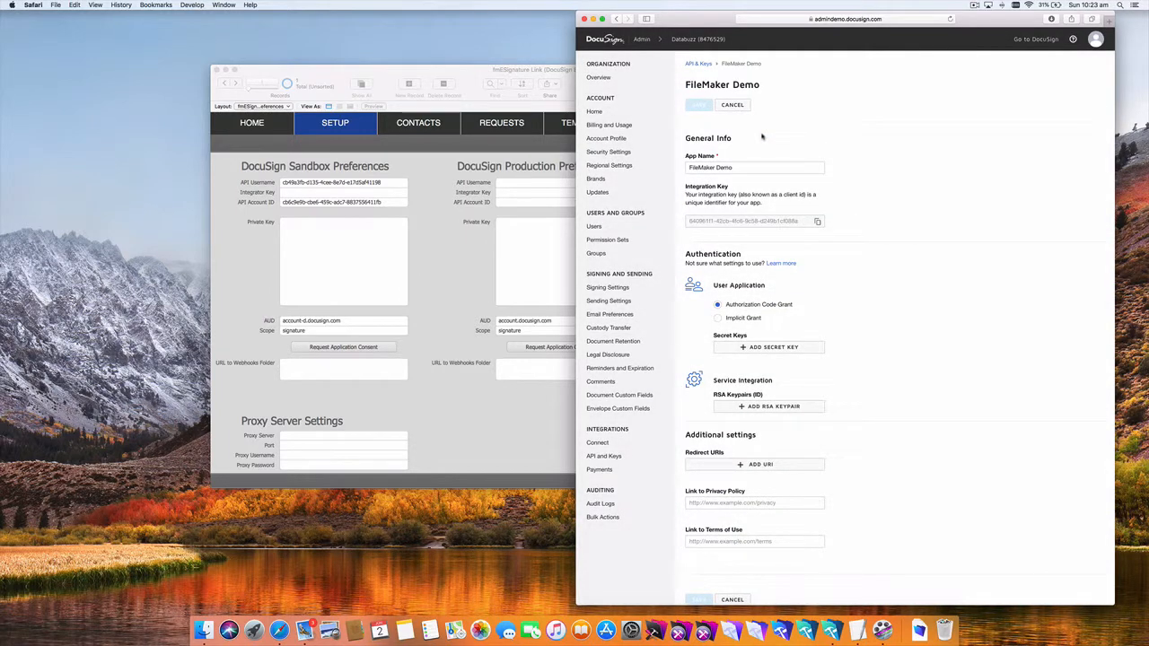
# Copy the FileMaker Demo app's integration key into the sandbox Integrator Key preference in FileMaker
pyautogui.scroll(-1, 805, 182)
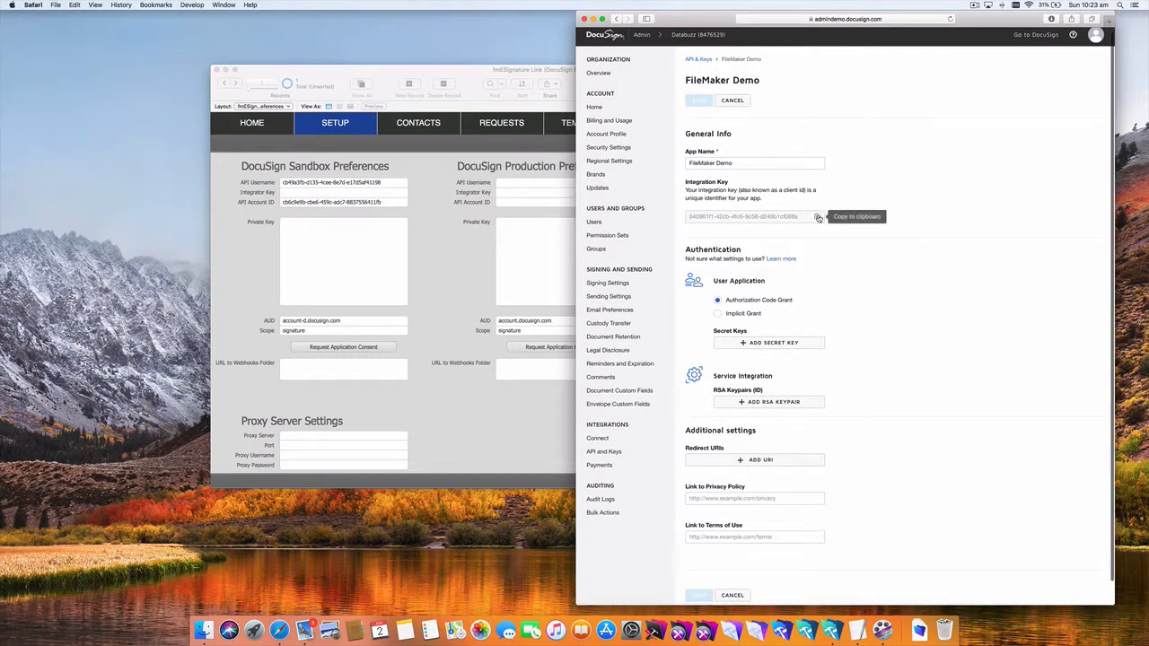
pyautogui.click(817, 218)
pyautogui.click(337, 197)
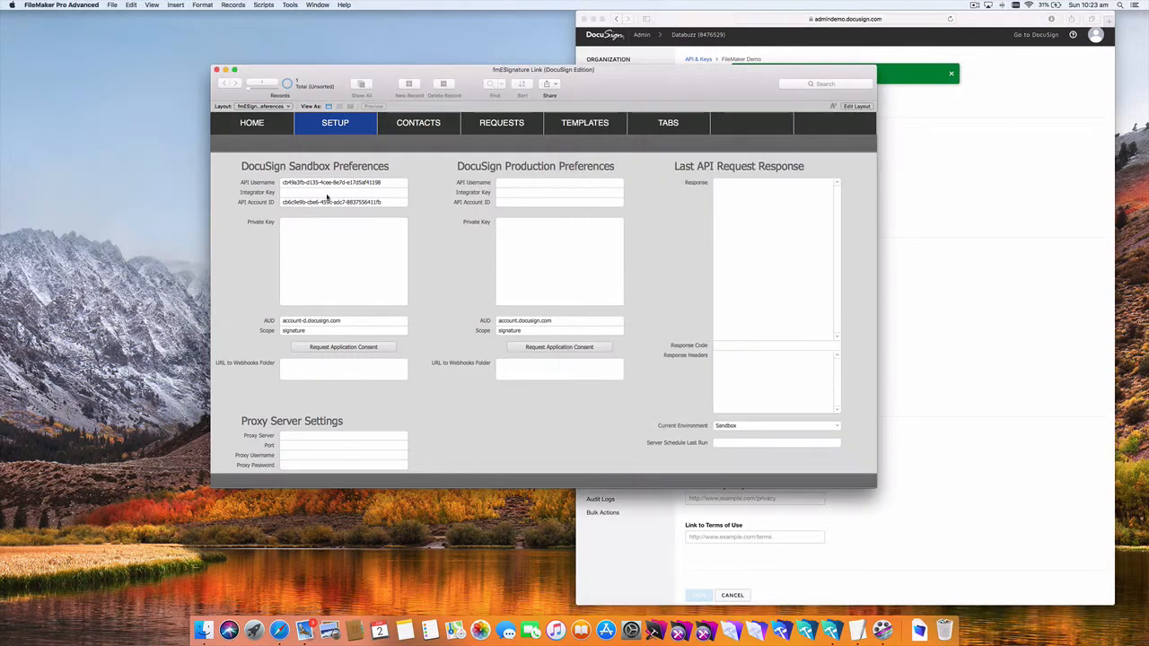
pyautogui.click(323, 193)
pyautogui.press('super+v')
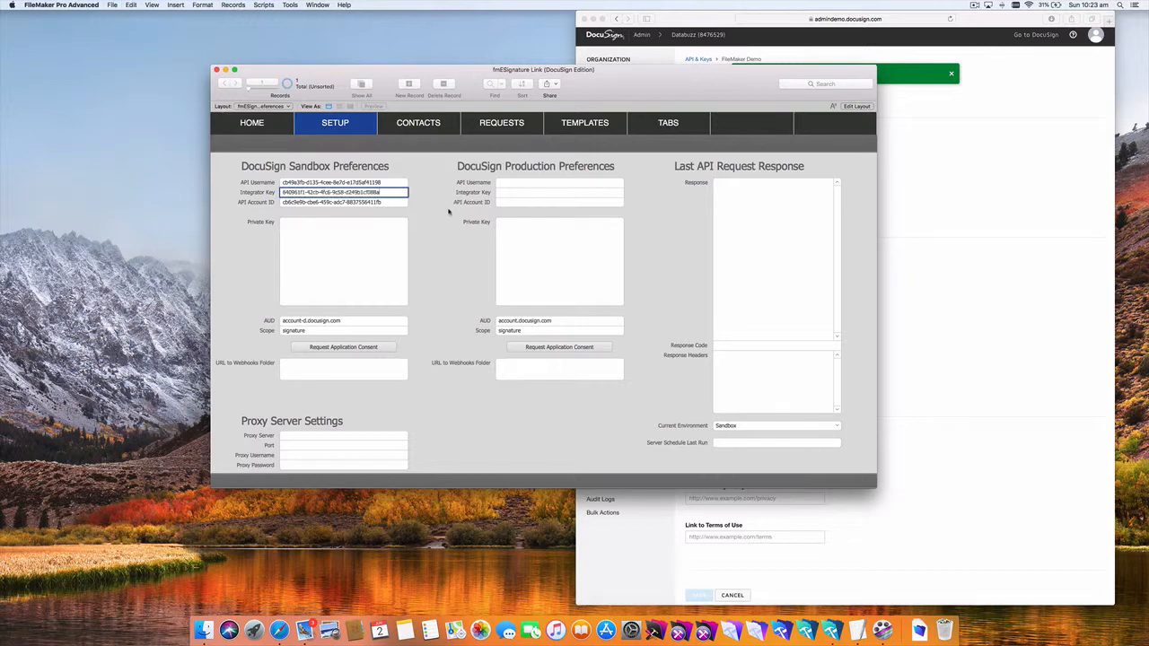
# Generate an RSA keypair for the FileMaker Demo app and paste its private key into FileMaker's sandbox Private Key preference
pyautogui.click(880, 215)
pyautogui.scroll(-1, 874, 220)
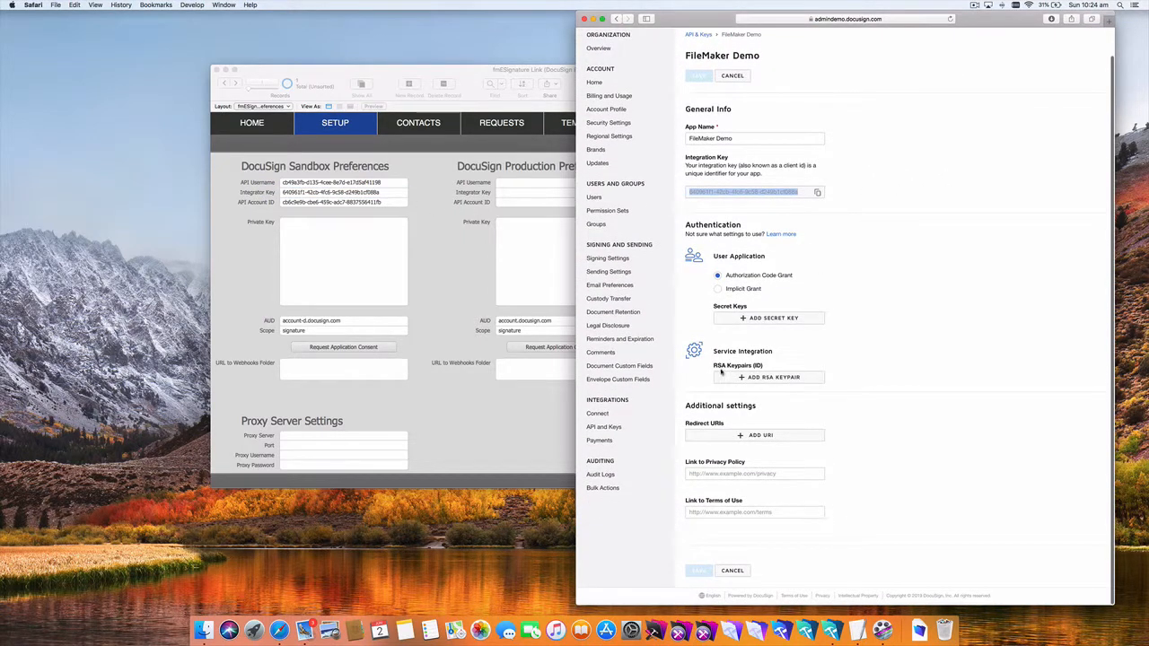
pyautogui.click(774, 378)
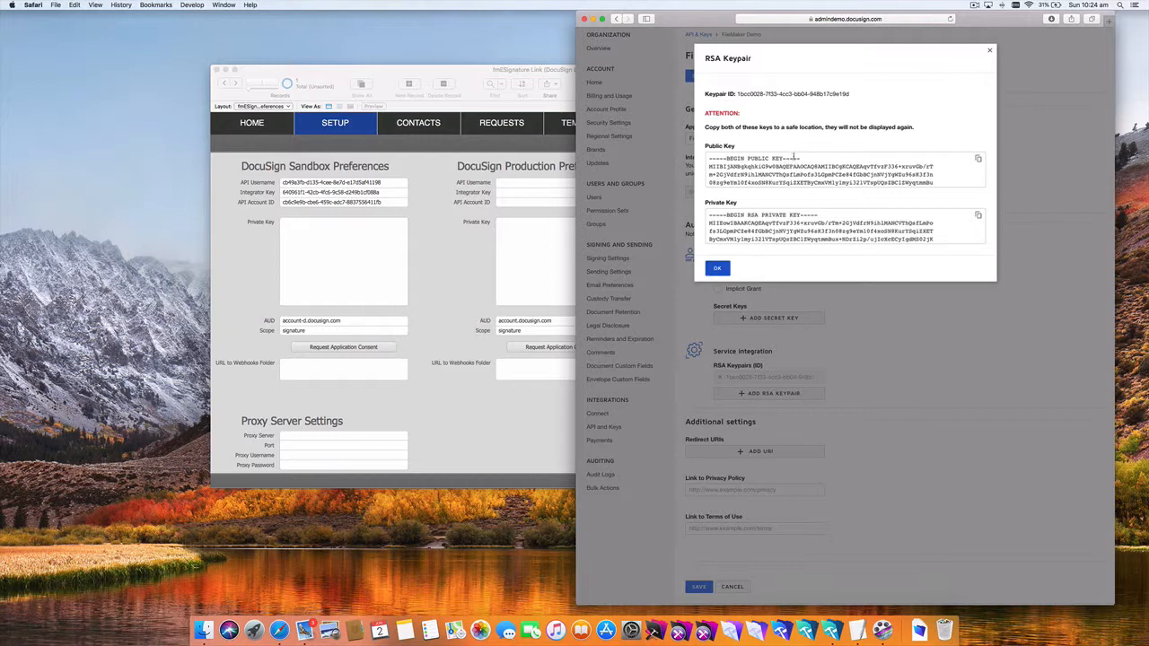
pyautogui.click(978, 216)
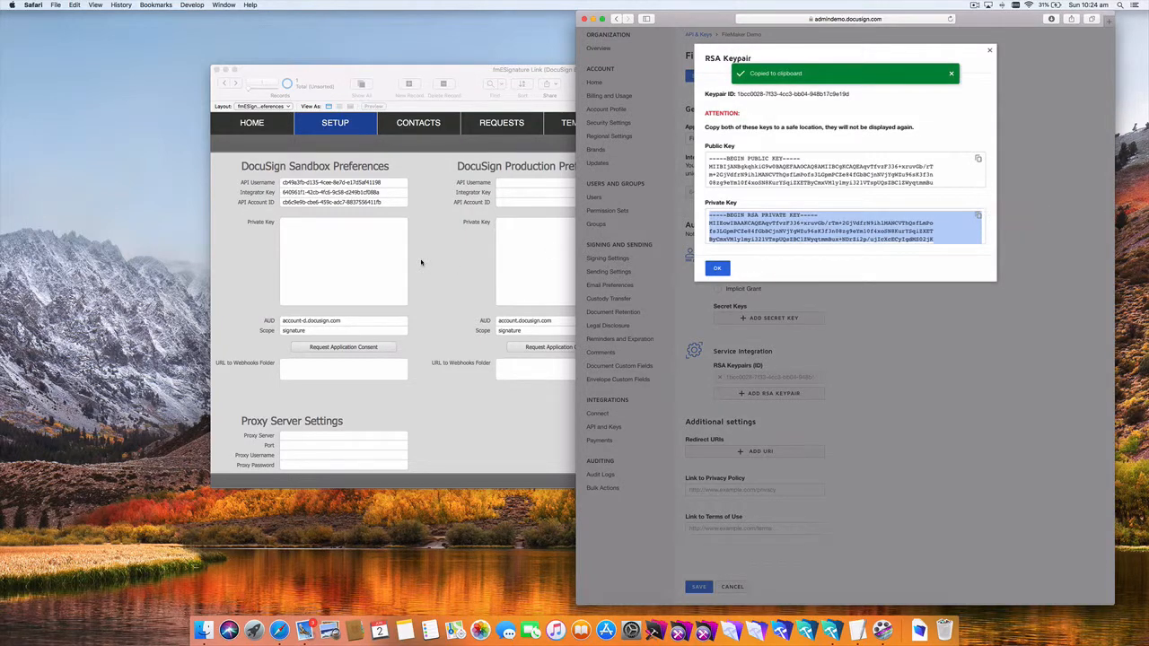
pyautogui.click(339, 248)
pyautogui.press('super+v')
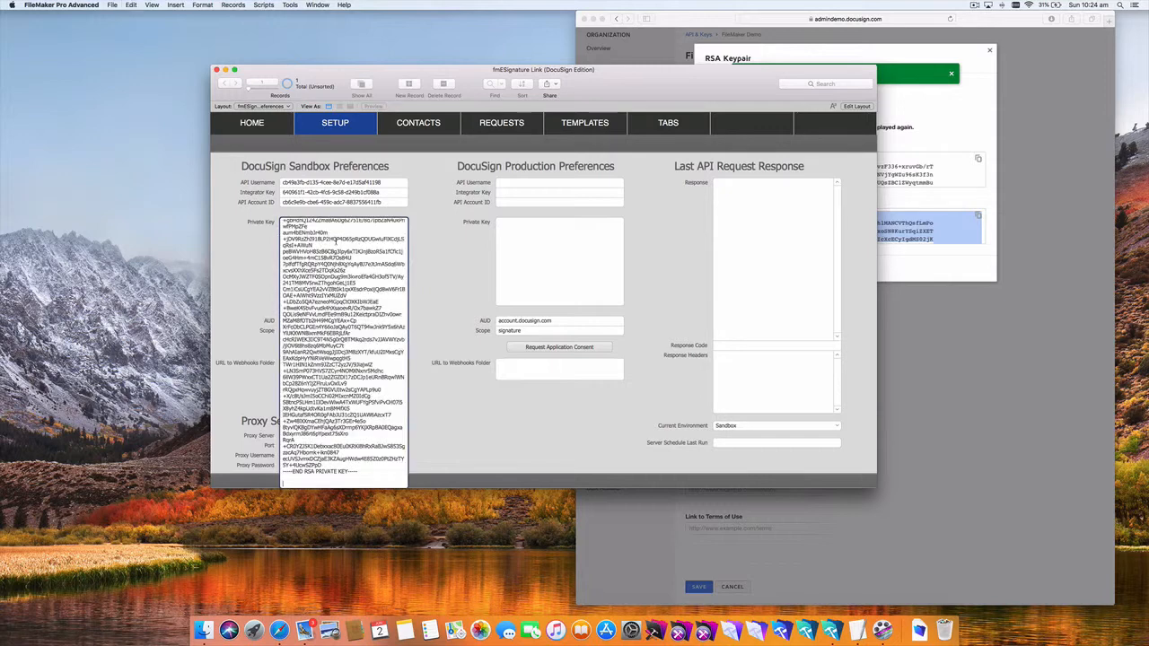
pyautogui.click(436, 232)
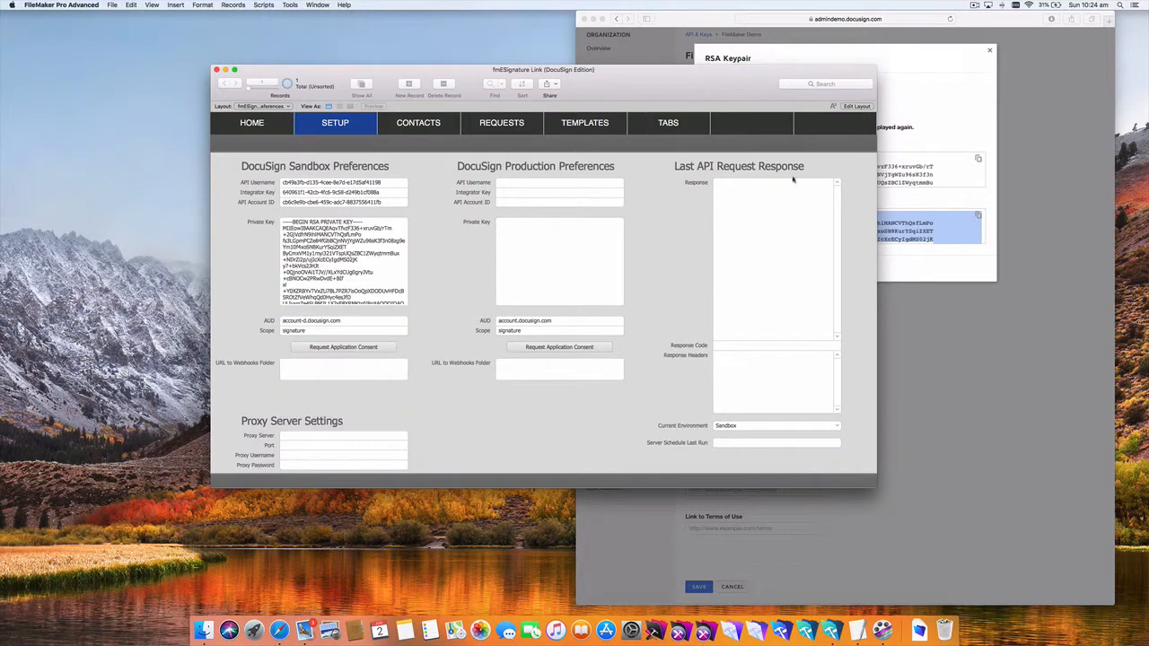
pyautogui.click(921, 150)
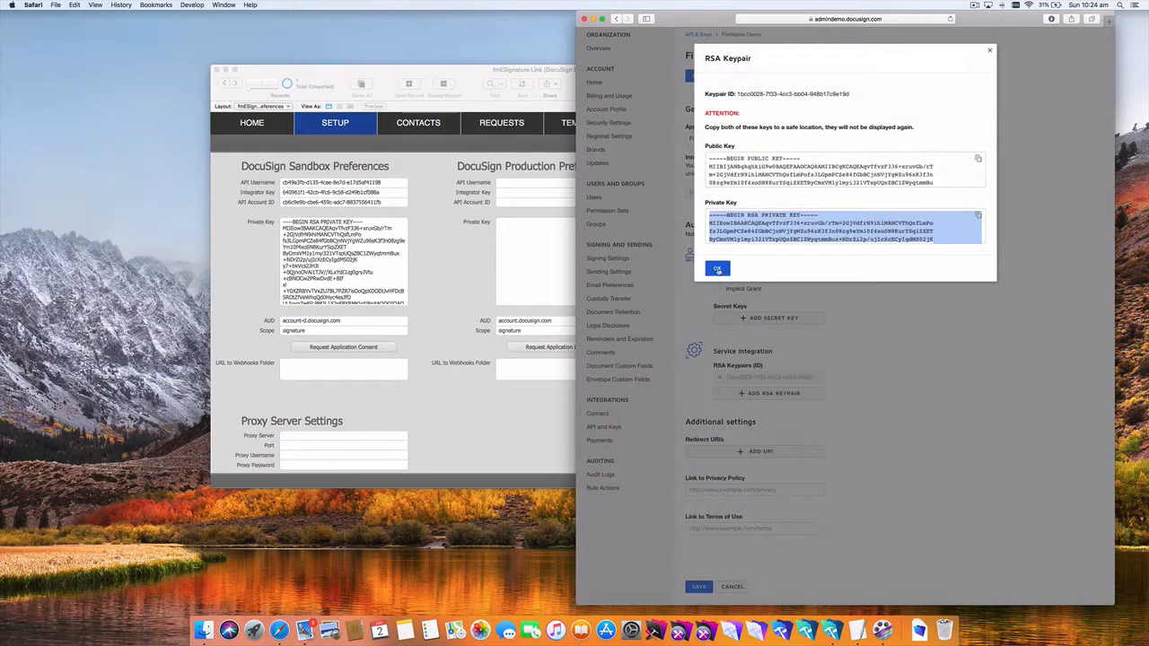
pyautogui.click(717, 269)
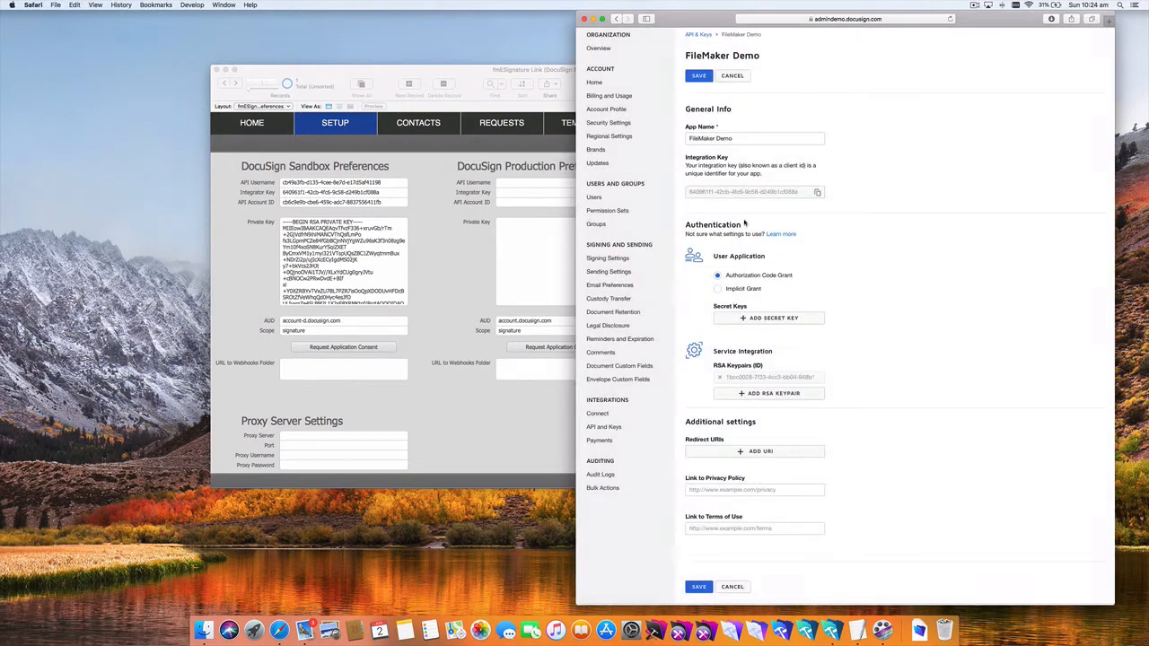
pyautogui.scroll(-1, 752, 221)
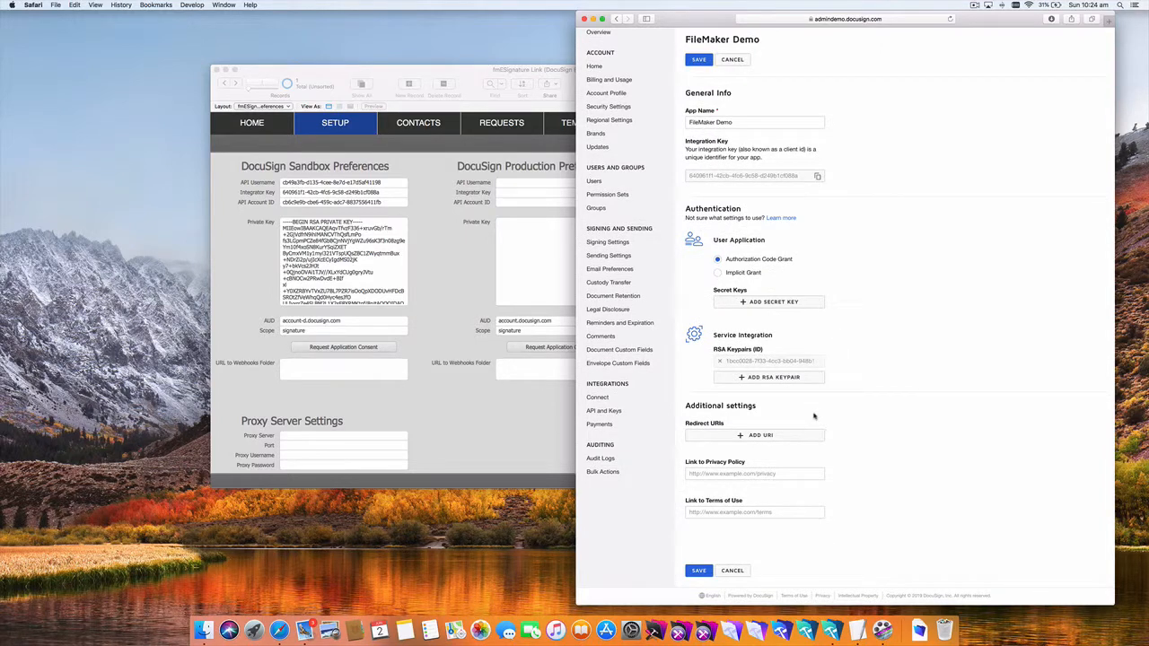
pyautogui.click(754, 437)
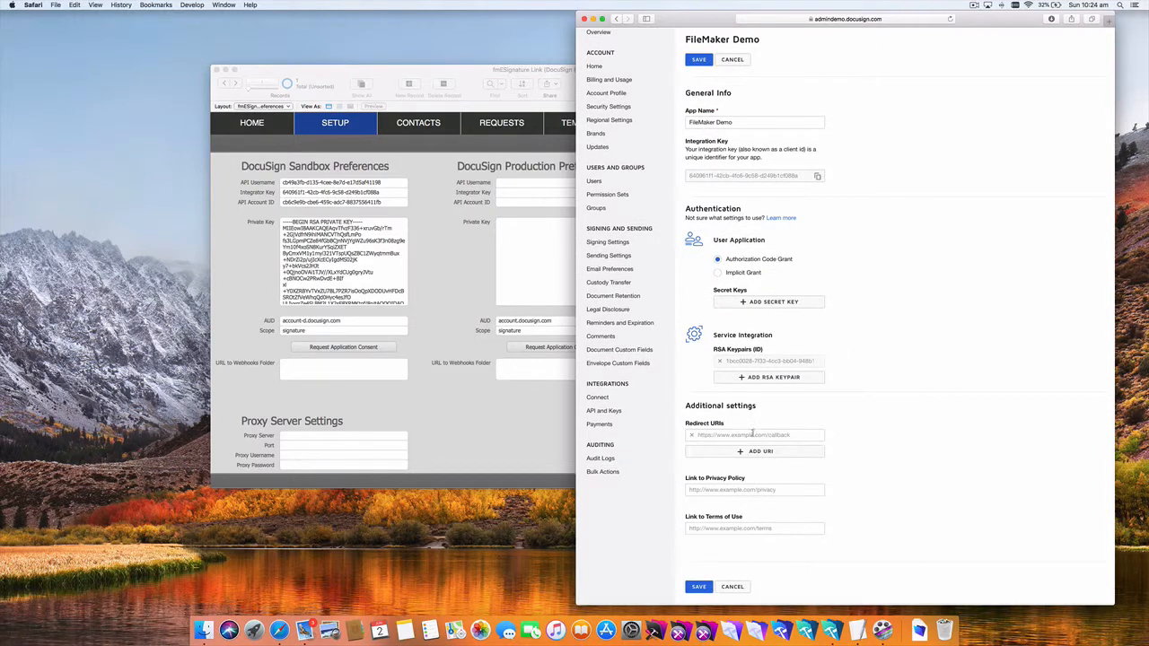
pyautogui.click(778, 435)
pyautogui.write('https://docusign.com')
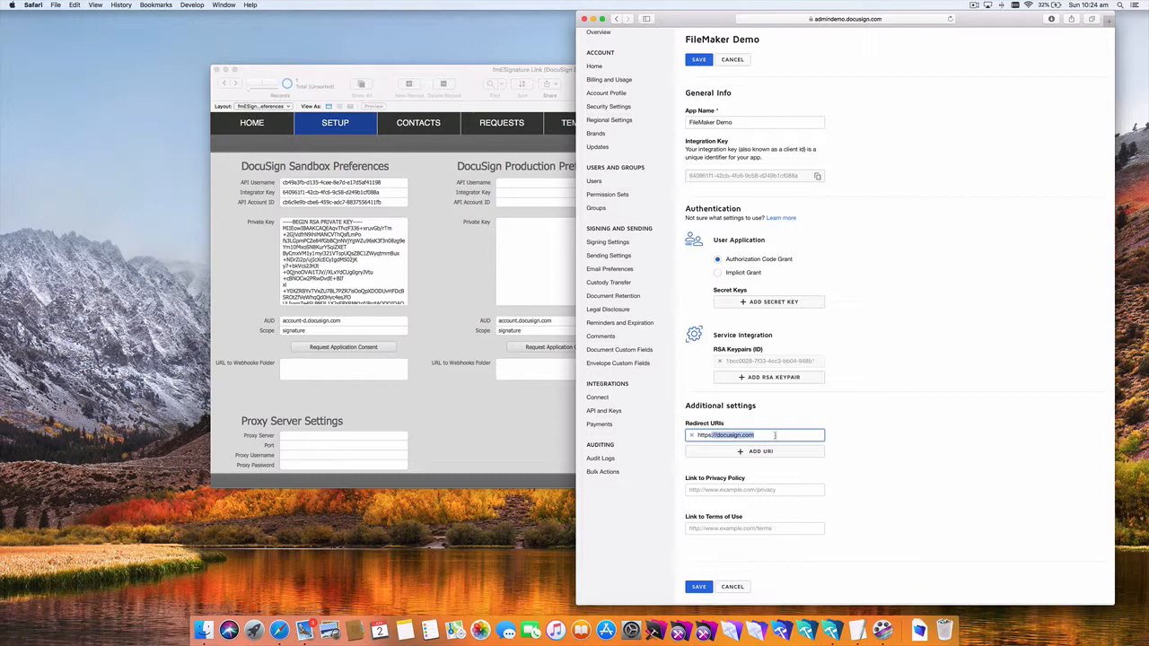
pyautogui.click(872, 427)
pyautogui.scroll(-1, 869, 427)
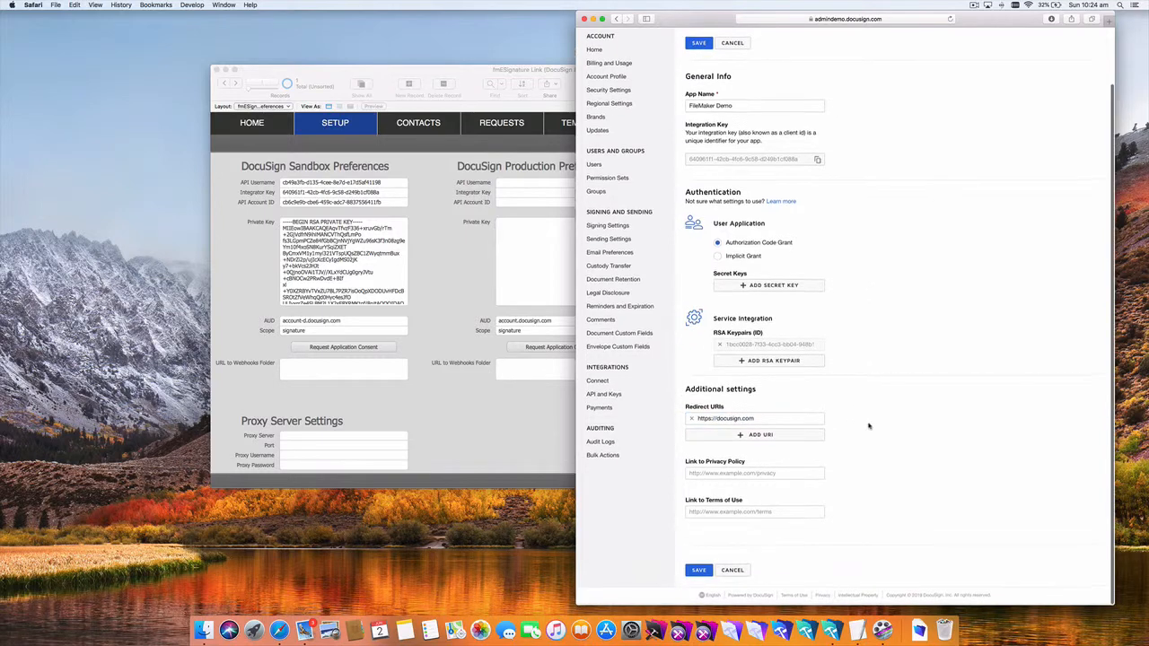
pyautogui.click(699, 571)
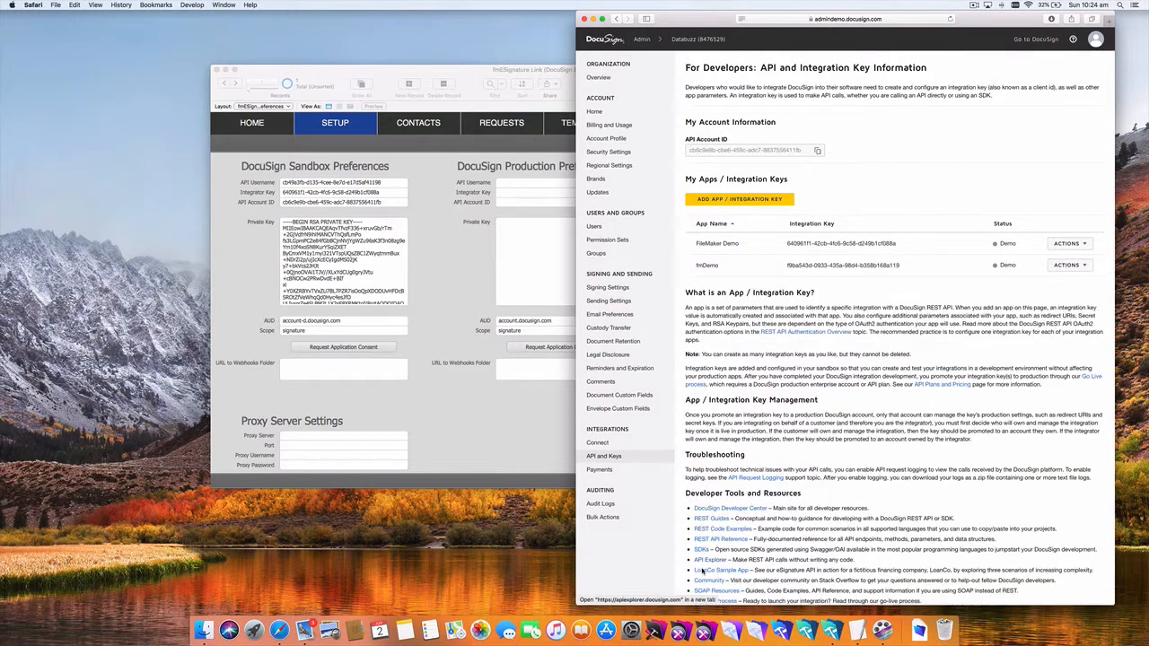
# Request application consent for the sandbox from FileMaker, accept FileMaker Demo's permission request in DocuSign, and return to the setup preferences
pyautogui.click(483, 285)
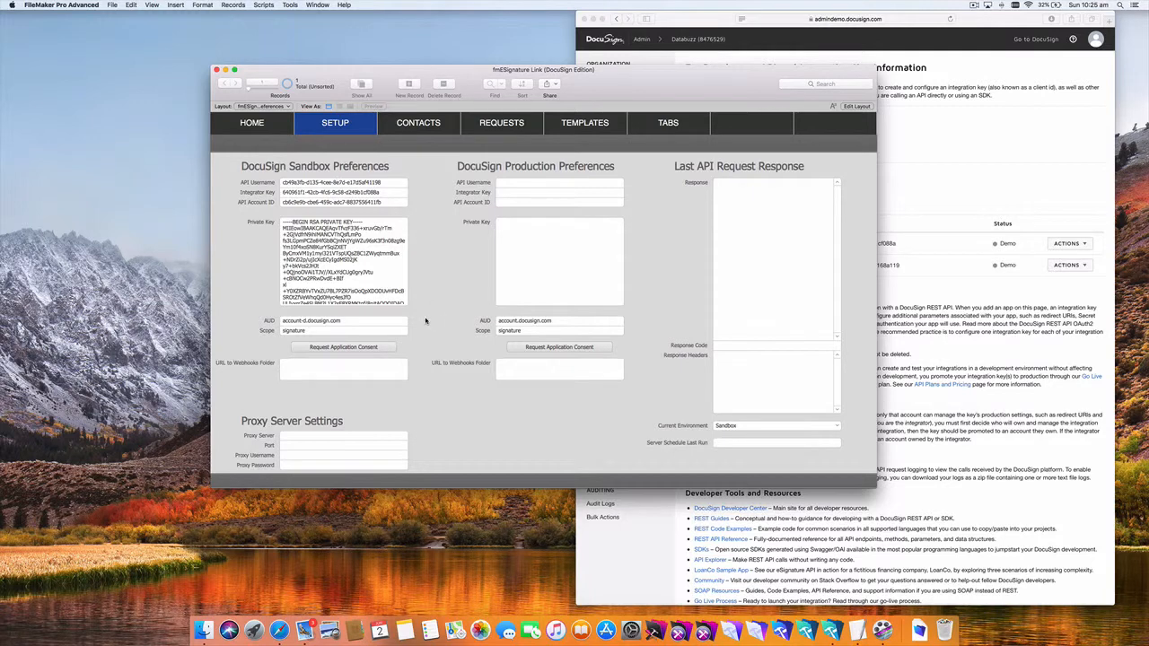
pyautogui.click(376, 348)
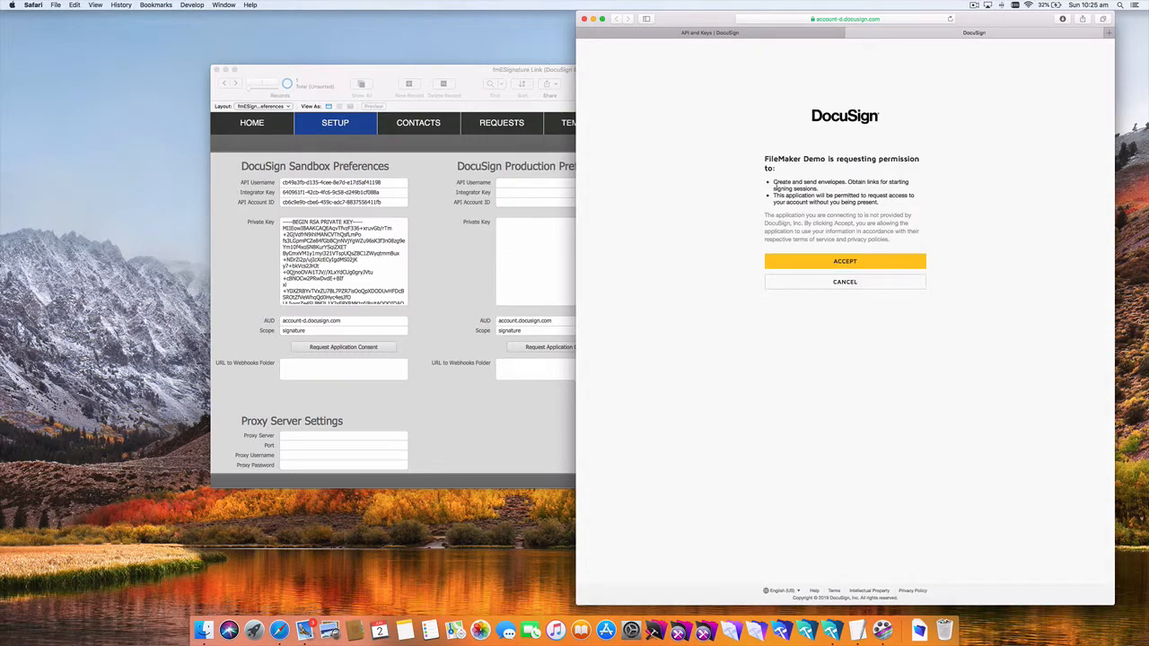
pyautogui.moveTo(764, 159); pyautogui.dragTo(825, 160)
pyautogui.click(803, 172)
pyautogui.click(864, 261)
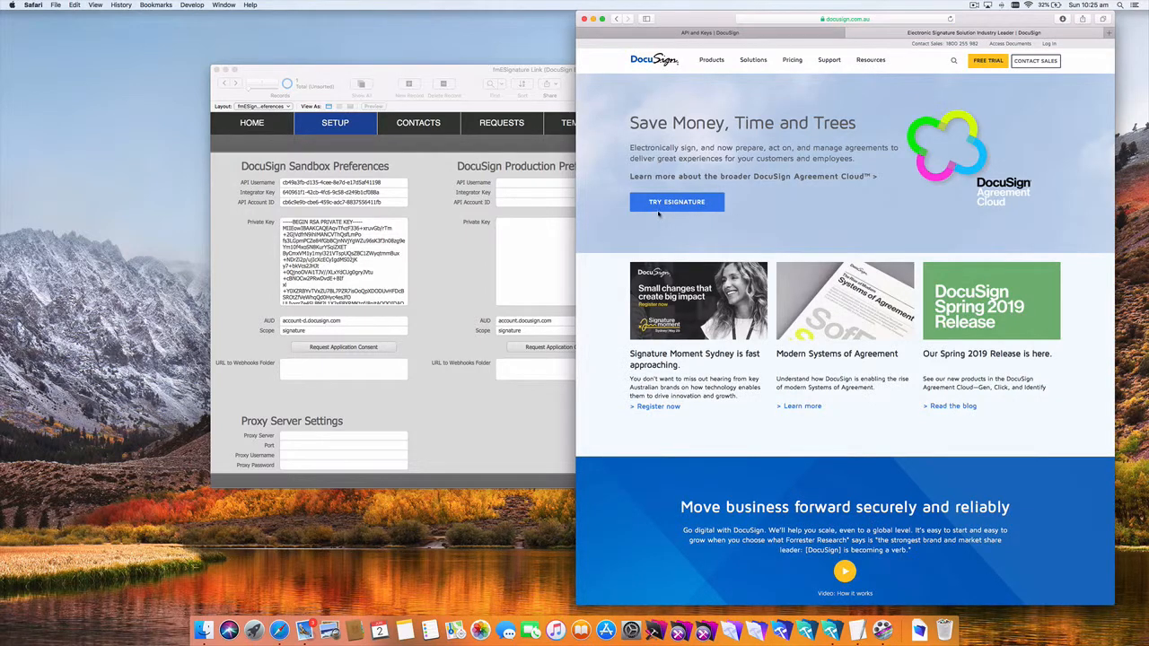
pyautogui.click(552, 201)
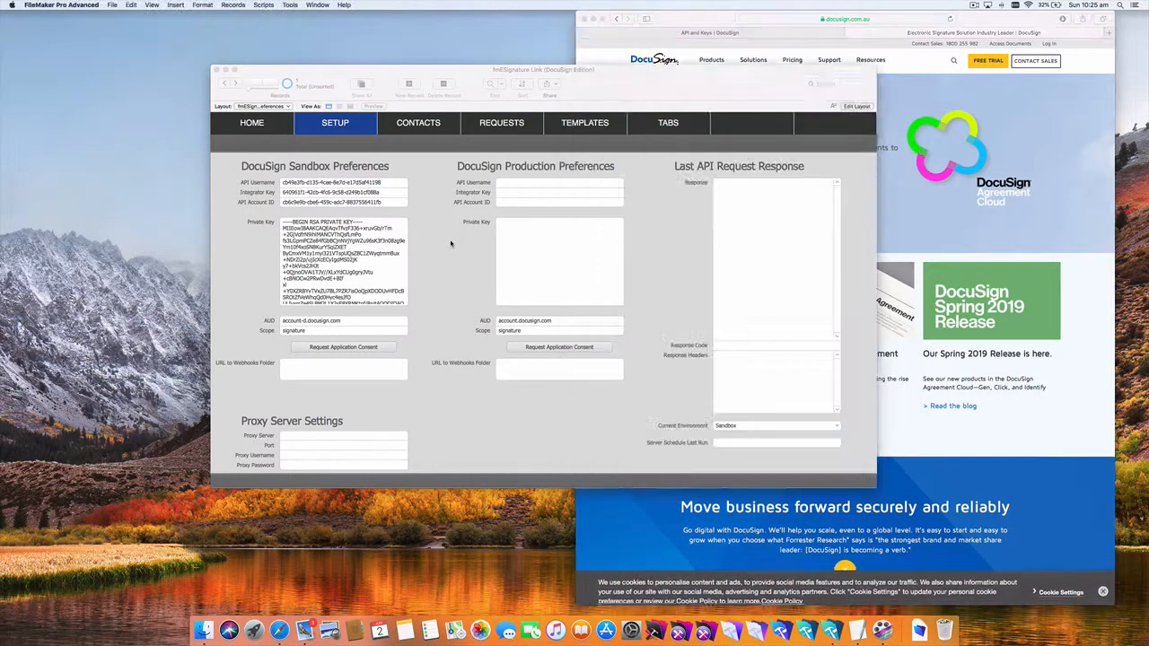